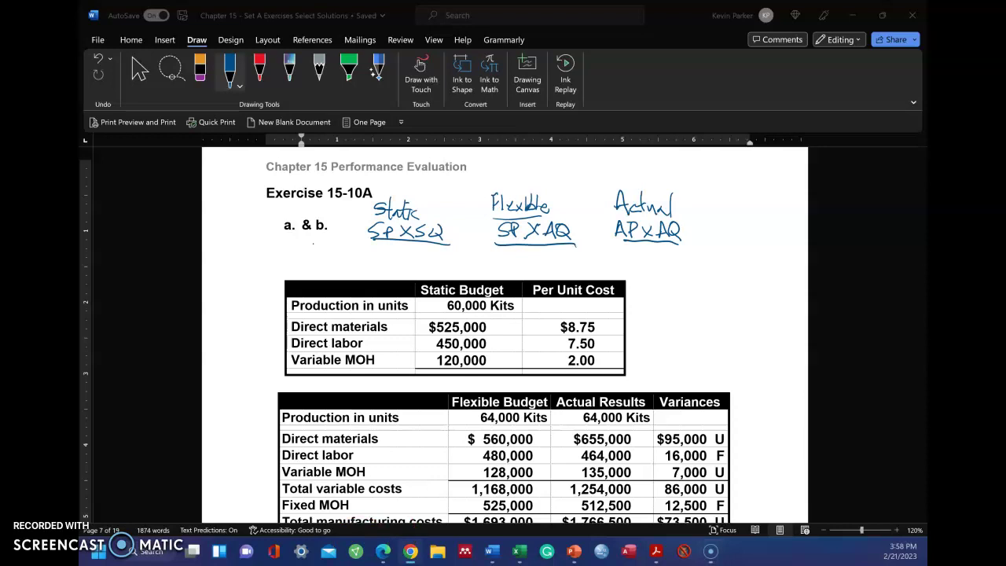
# Step: Switch to the McGraw-Hill eBook showing Exercise 15-10A on page 251
pyautogui.click(410, 550)
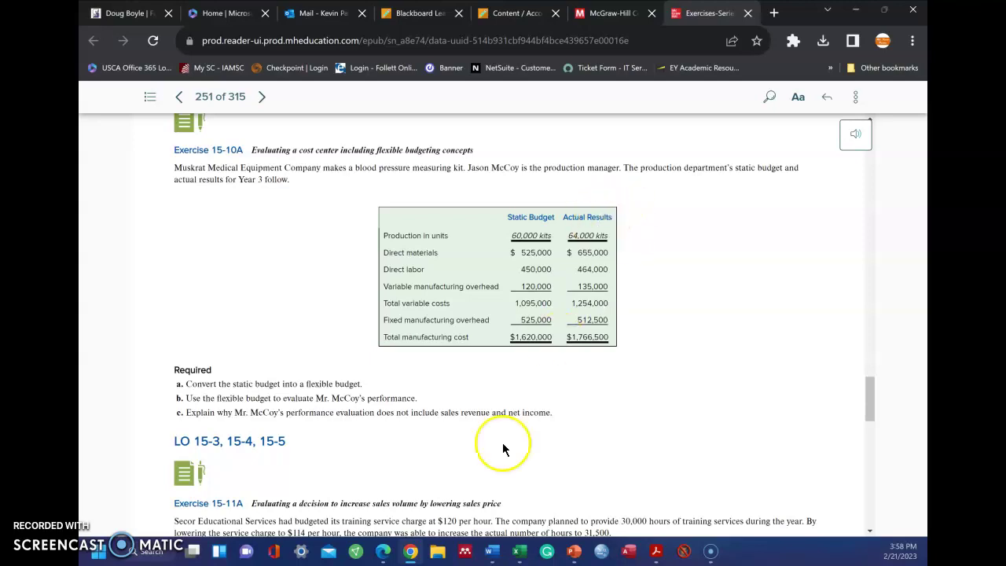
pyautogui.moveTo(491, 550)
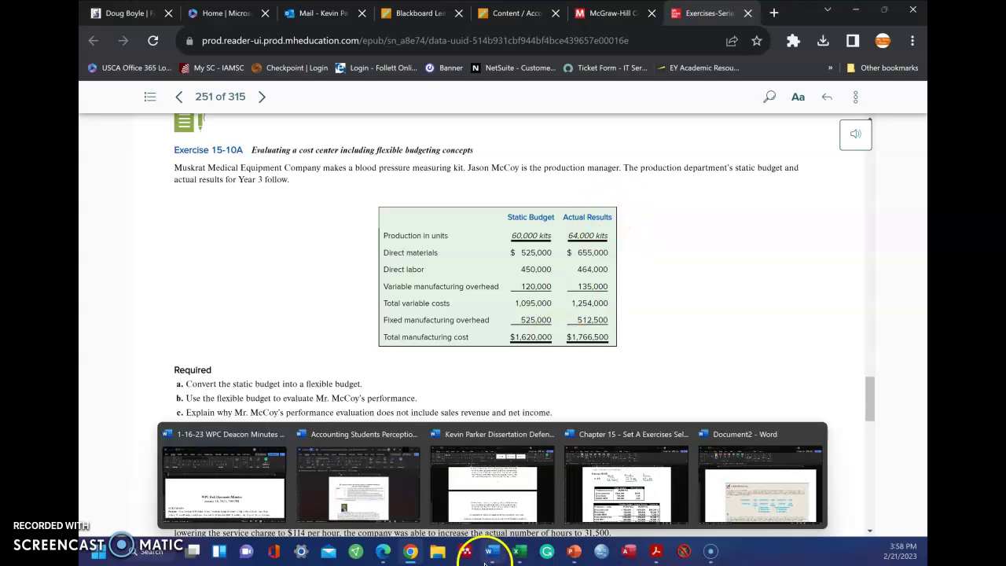
# Step: In the Chapter 15 solution, highlight 'Flexible' in green and circle the Flexible SP × AQ formula
pyautogui.click(584, 523)
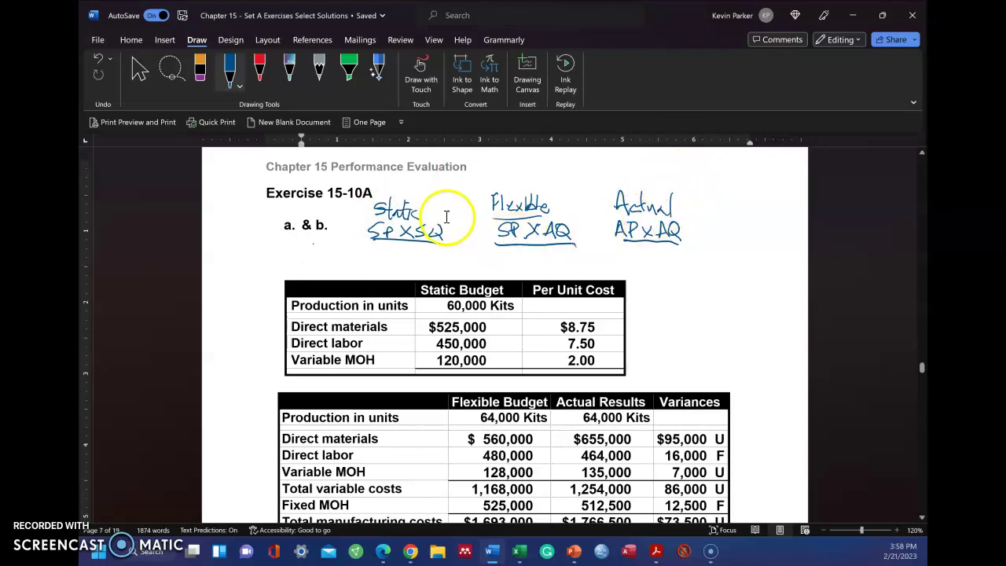
pyautogui.click(348, 68)
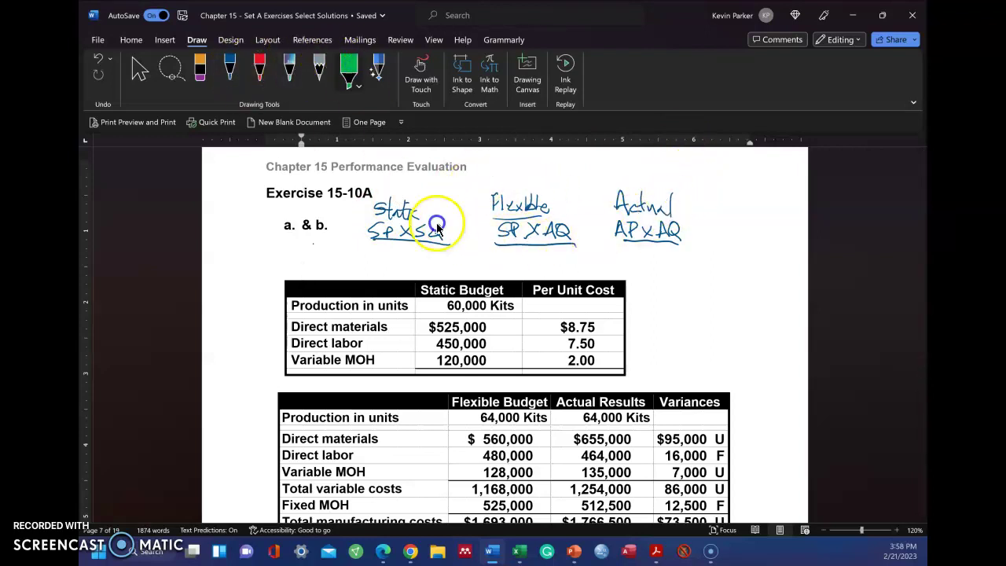
pyautogui.moveTo(478, 204); pyautogui.dragTo(566, 204)
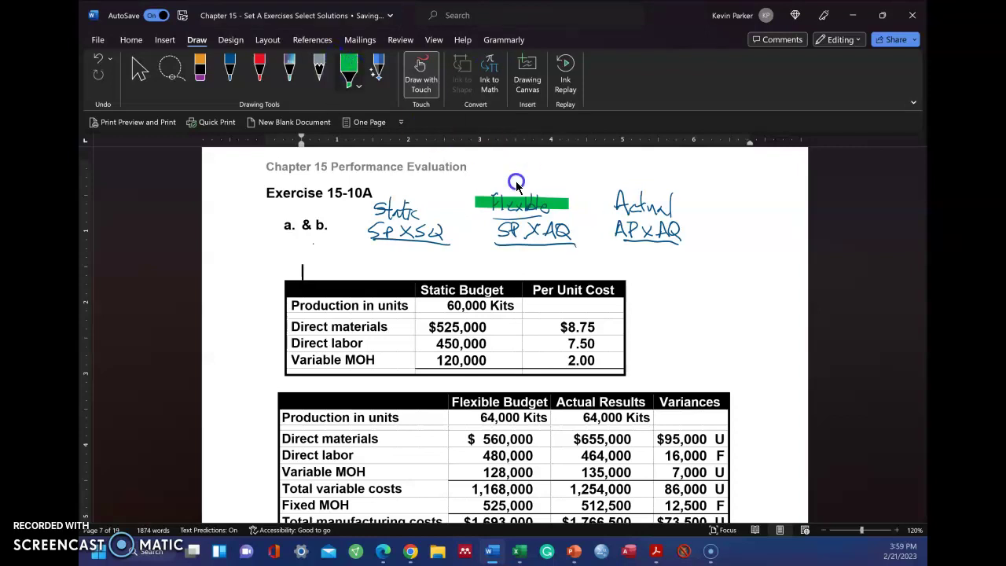
pyautogui.moveTo(516, 187)
pyautogui.mouseDown()
pyautogui.moveTo(528, 192)
pyautogui.moveTo(478, 260)
pyautogui.moveTo(590, 214)
pyautogui.moveTo(570, 196)
pyautogui.moveTo(599, 203)
pyautogui.mouseUp()
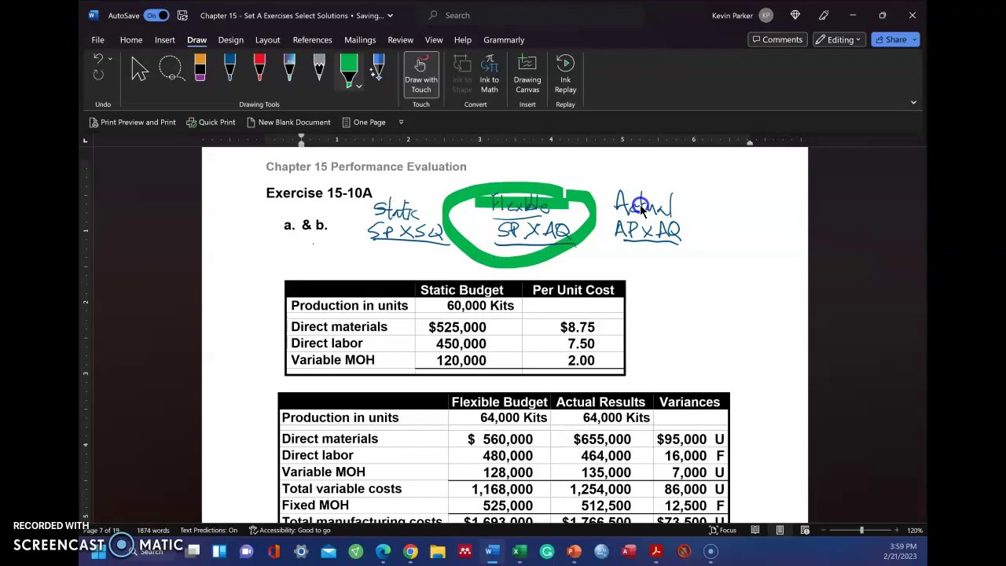
# Step: Review Exercise 15-10A's static budget and actual results table in the eBook, then return to Word
pyautogui.hotkey('alt', 'Tab')
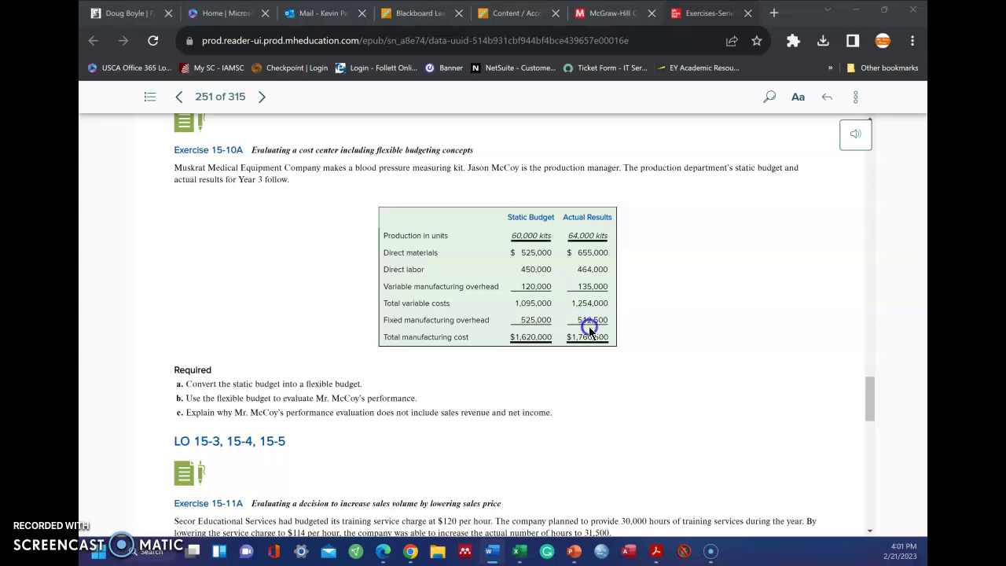
pyautogui.moveTo(489, 552)
pyautogui.hotkey('alt', 'Tab')
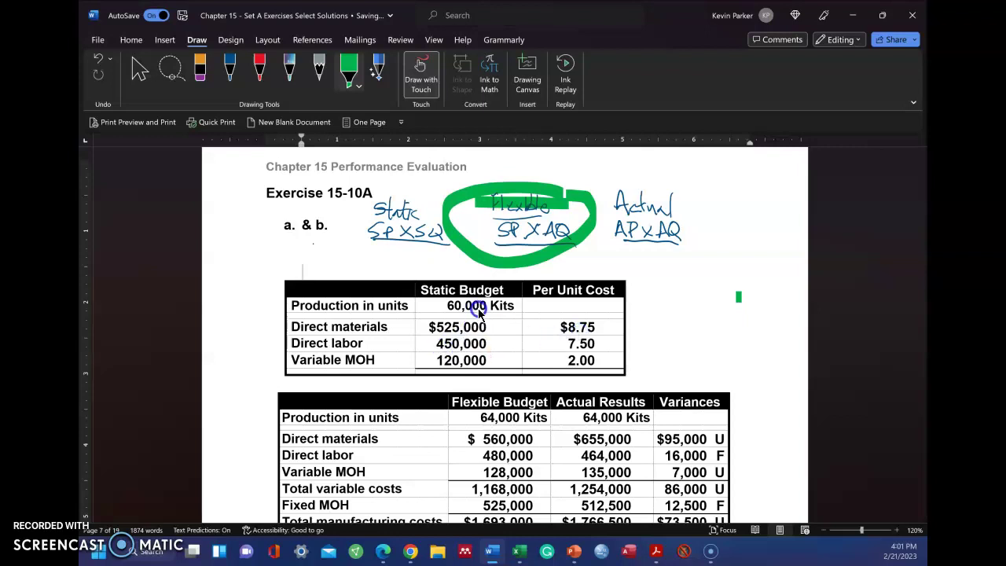
pyautogui.click(581, 347)
pyautogui.scroll(-1, 570, 318)
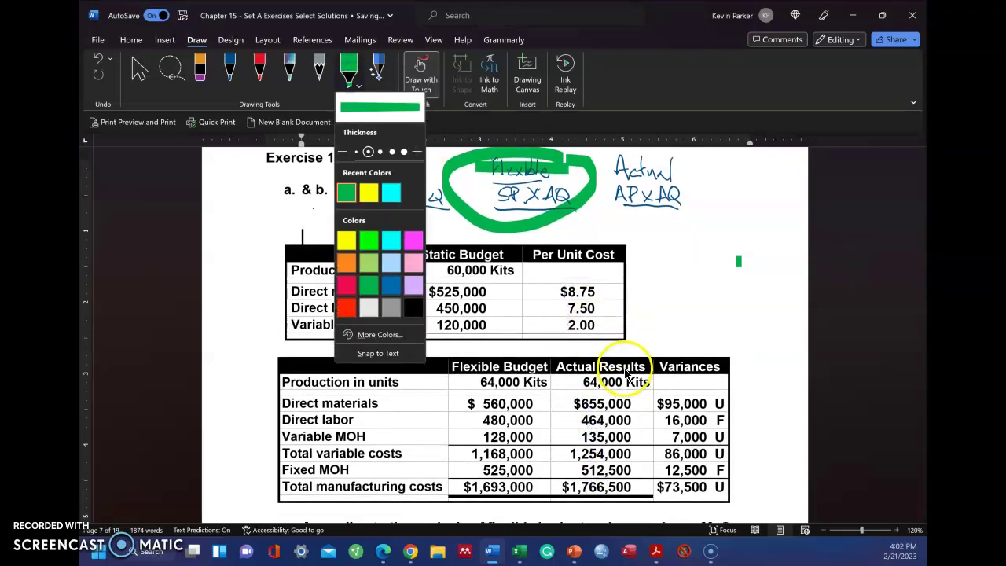
pyautogui.moveTo(593, 371)
pyautogui.mouseDown()
pyautogui.moveTo(555, 424)
pyautogui.moveTo(556, 478)
pyautogui.moveTo(615, 495)
pyautogui.moveTo(650, 481)
pyautogui.moveTo(652, 369)
pyautogui.moveTo(632, 380)
pyautogui.mouseUp()
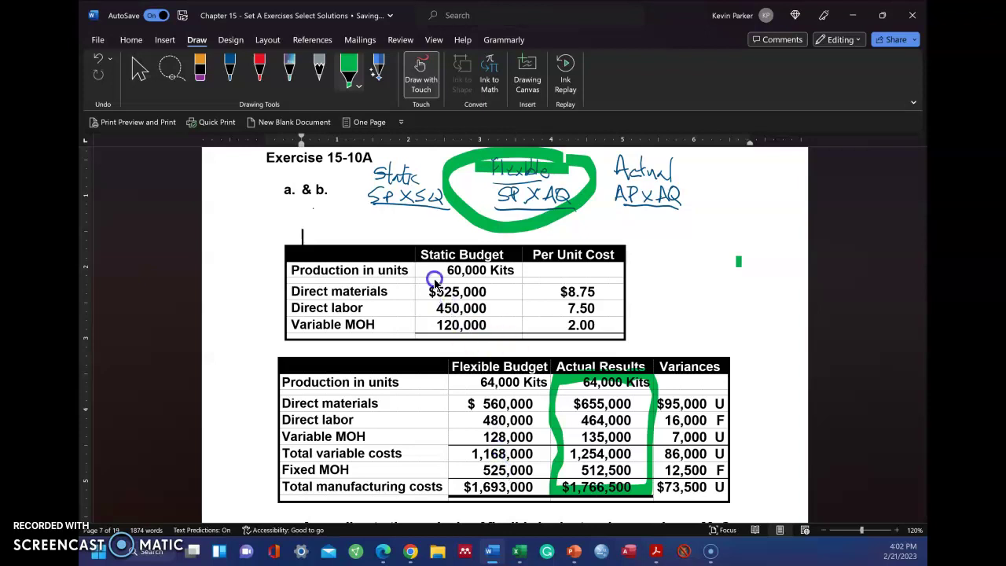
pyautogui.click(611, 228)
pyautogui.click(630, 272)
pyautogui.moveTo(555, 196); pyautogui.dragTo(557, 200)
pyautogui.click(509, 201)
pyautogui.click(555, 199)
pyautogui.click(558, 203)
pyautogui.click(615, 196)
pyautogui.click(581, 197)
pyautogui.click(516, 195)
pyautogui.click(629, 201)
pyautogui.click(673, 202)
pyautogui.click(607, 409)
# Step: With the blue pen, handwrite (SP − AP) AQ to the right of the Static Budget table
pyautogui.click(662, 282)
pyautogui.click(230, 69)
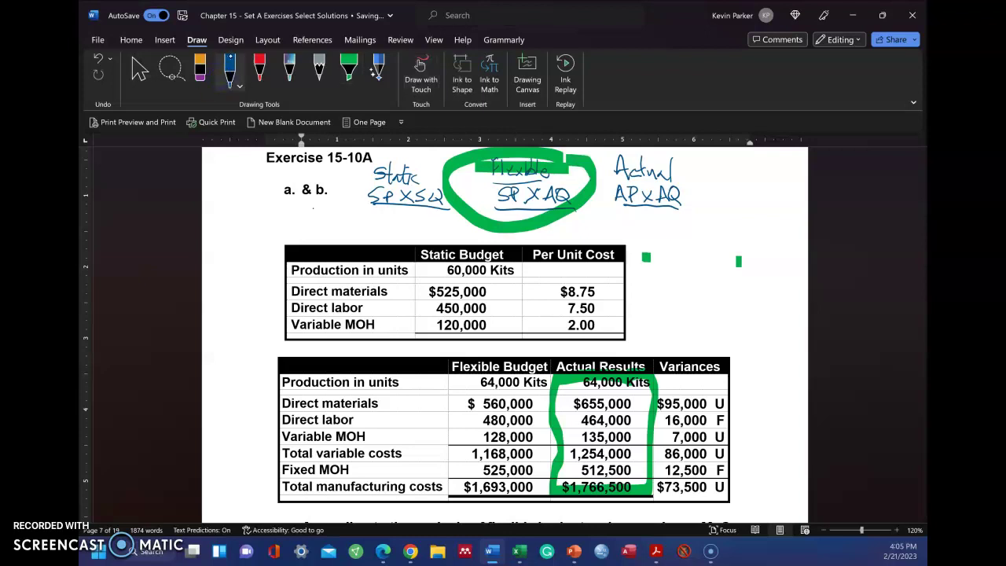
pyautogui.moveTo(667, 242)
pyautogui.mouseDown()
pyautogui.moveTo(680, 237)
pyautogui.moveTo(666, 260)
pyautogui.mouseUp()
pyautogui.moveTo(687, 243)
pyautogui.mouseDown()
pyautogui.moveTo(688, 260)
pyautogui.moveTo(682, 235)
pyautogui.moveTo(718, 251)
pyautogui.moveTo(734, 234)
pyautogui.moveTo(740, 253)
pyautogui.mouseUp()
pyautogui.moveTo(727, 248); pyautogui.dragTo(747, 245)
pyautogui.moveTo(755, 231); pyautogui.dragTo(758, 258)
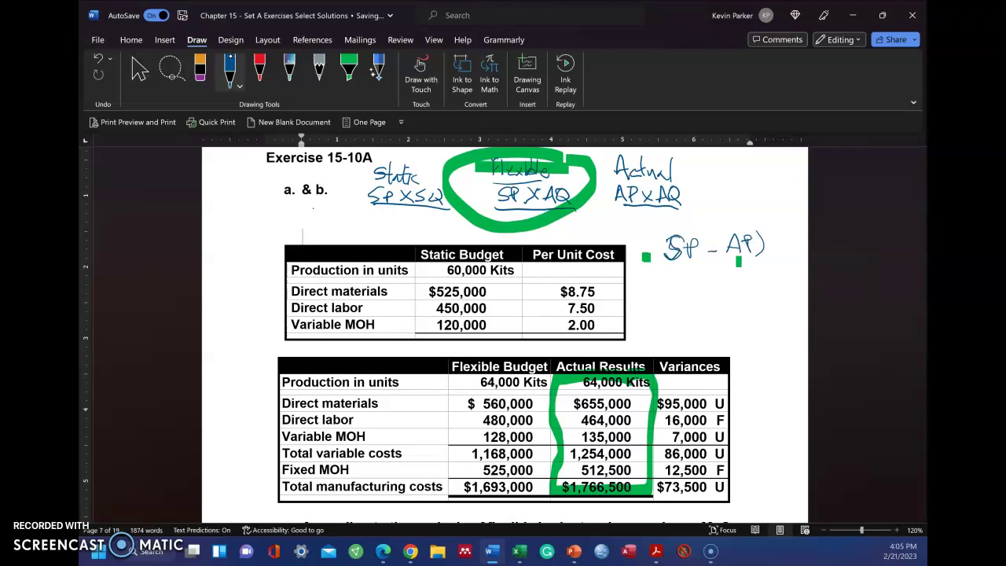
pyautogui.moveTo(655, 230); pyautogui.dragTo(649, 265)
pyautogui.moveTo(772, 251)
pyautogui.mouseDown()
pyautogui.moveTo(776, 240)
pyautogui.moveTo(784, 253)
pyautogui.moveTo(782, 244)
pyautogui.mouseUp()
pyautogui.moveTo(790, 240); pyautogui.dragTo(793, 249)
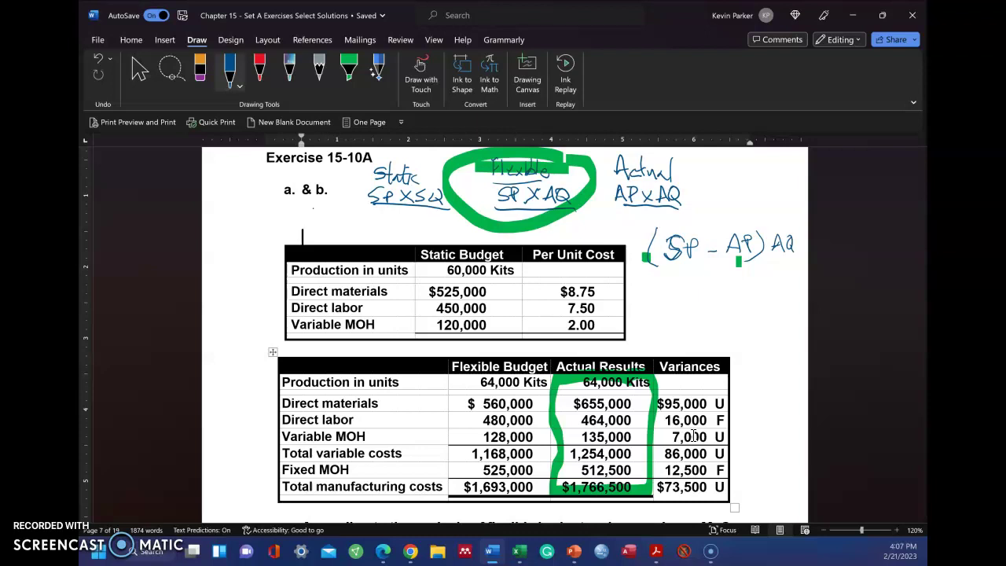
# Step: Scroll down through the flexible budget table and back up to its Actual Results column
pyautogui.scroll(-3, 724, 343)
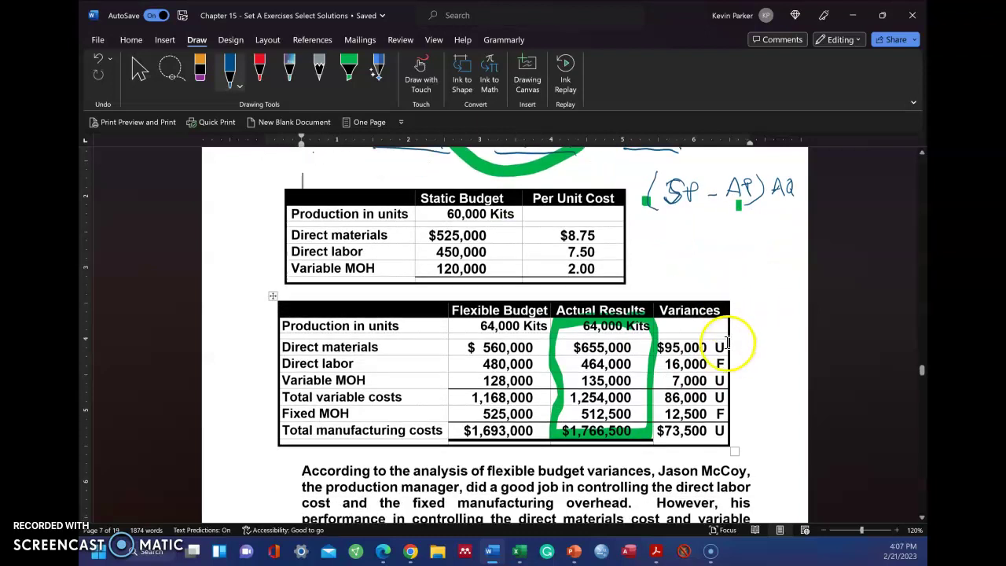
pyautogui.scroll(-3, 724, 343)
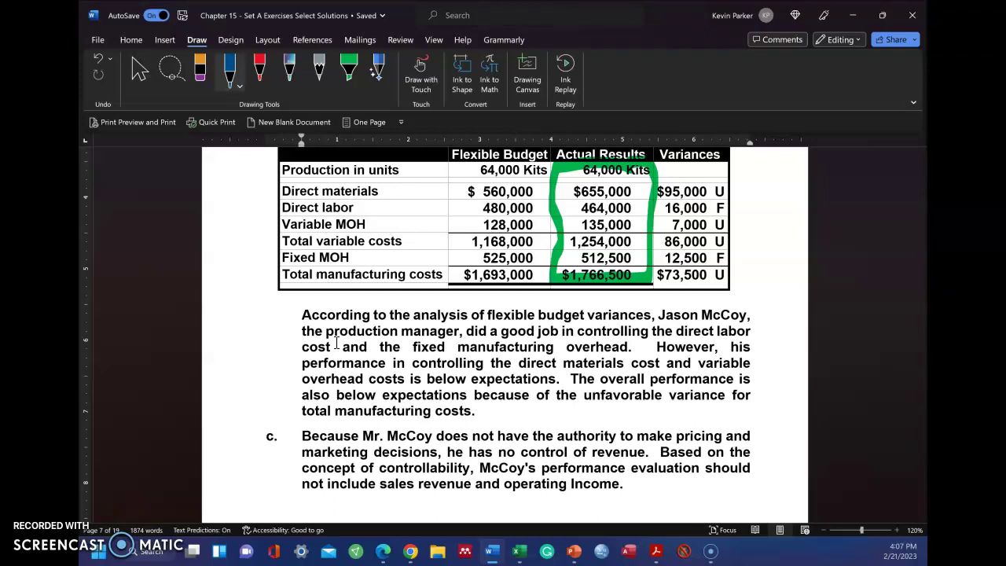
pyautogui.scroll(2, 419, 266)
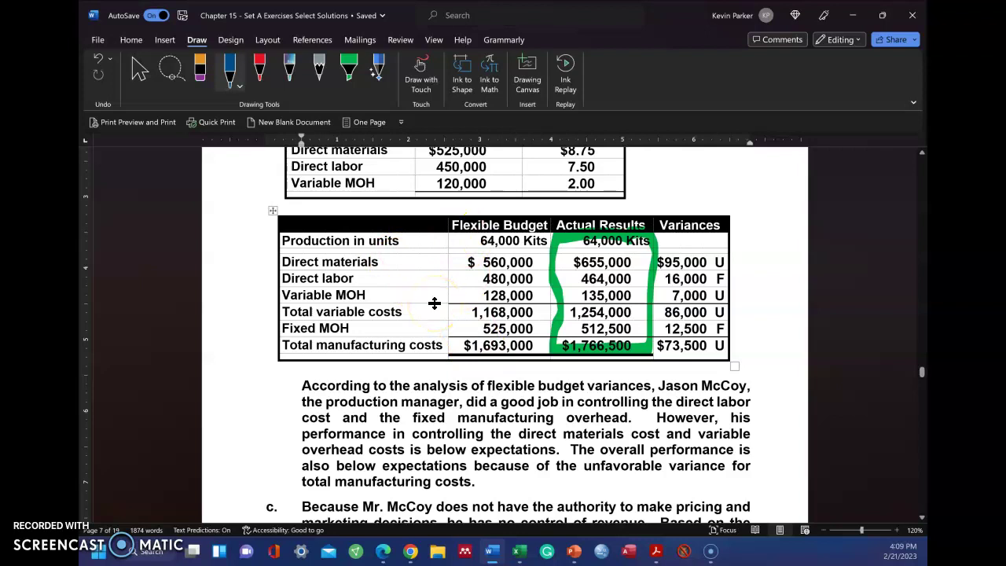
# Step: Scroll back to the Exercise 15-10A heading showing the handwritten static, flexible and actual formulas
pyautogui.scroll(5, 416, 284)
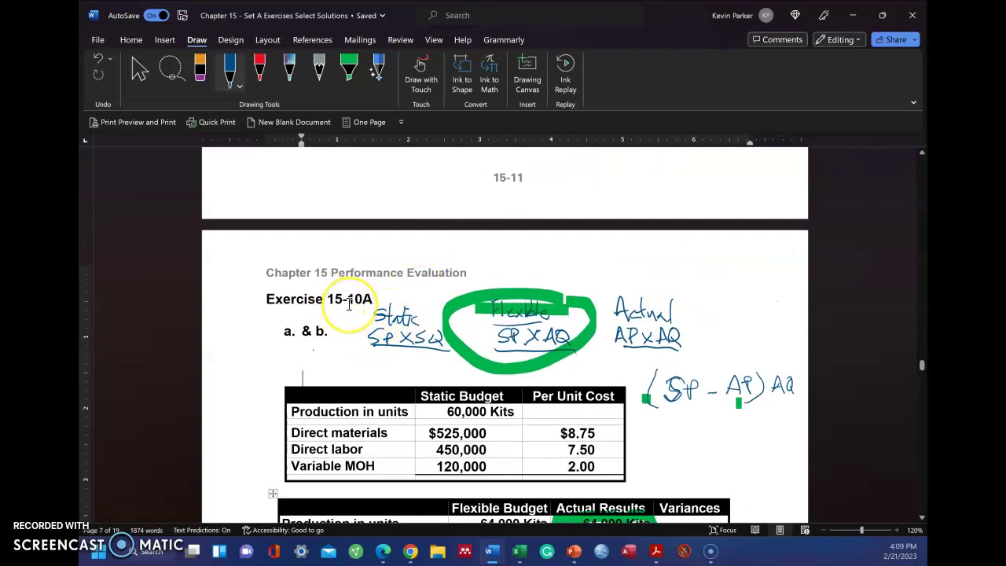
pyautogui.scroll(-1, 336, 314)
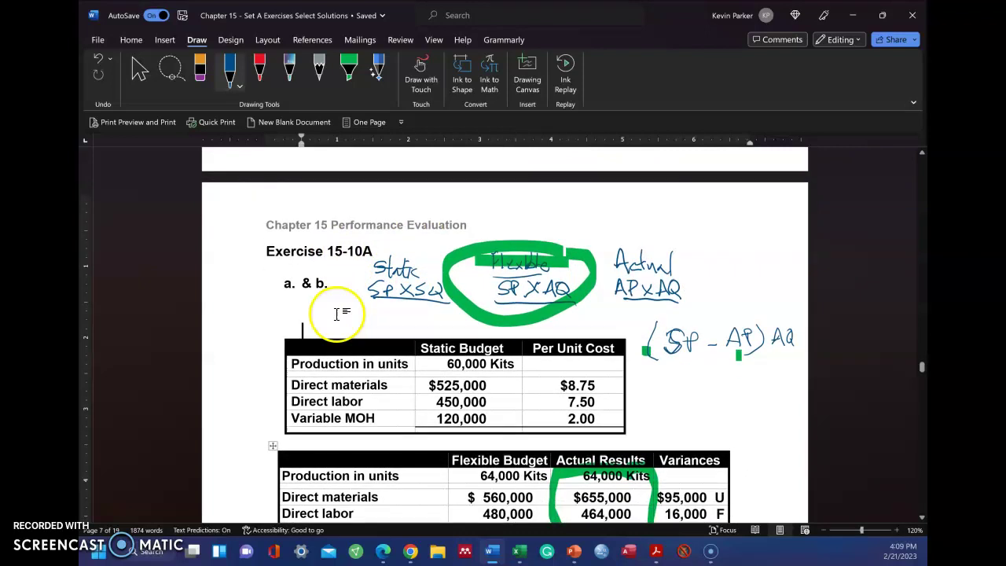